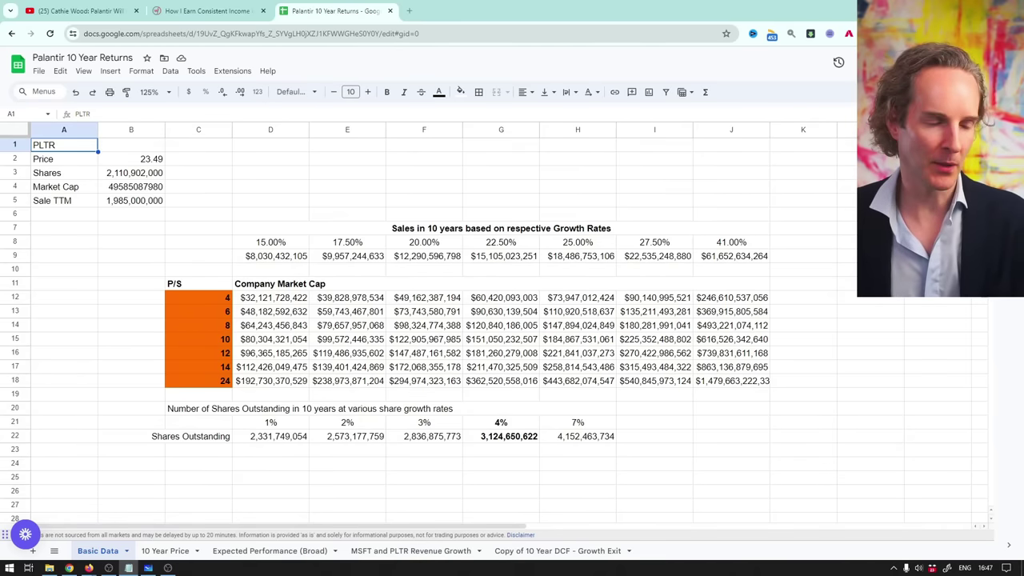
# - Open ycharts.com/companies/PLTR/ps_ratio in a new browser tab and place that tab before the spreadsheet's tab
pyautogui.click(410, 11)
pyautogui.write('https://ycharts.com/companies/PLTR/ps_ratio')
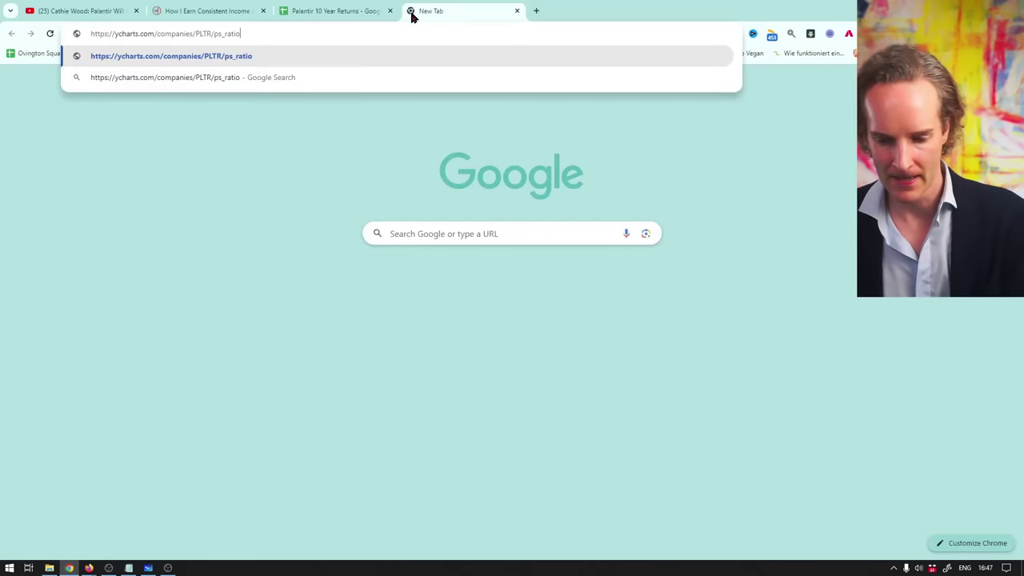
pyautogui.press('Return')
pyautogui.moveTo(428, 18); pyautogui.dragTo(316, 16)
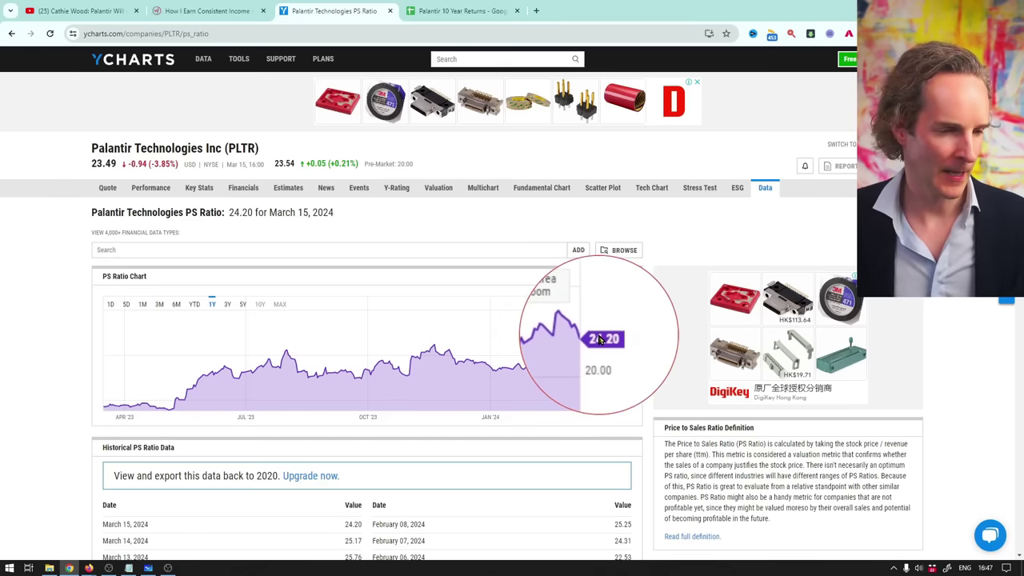
# - Show Palantir's PS ratio chart over five years and examine its values along the curve
pyautogui.click(213, 304)
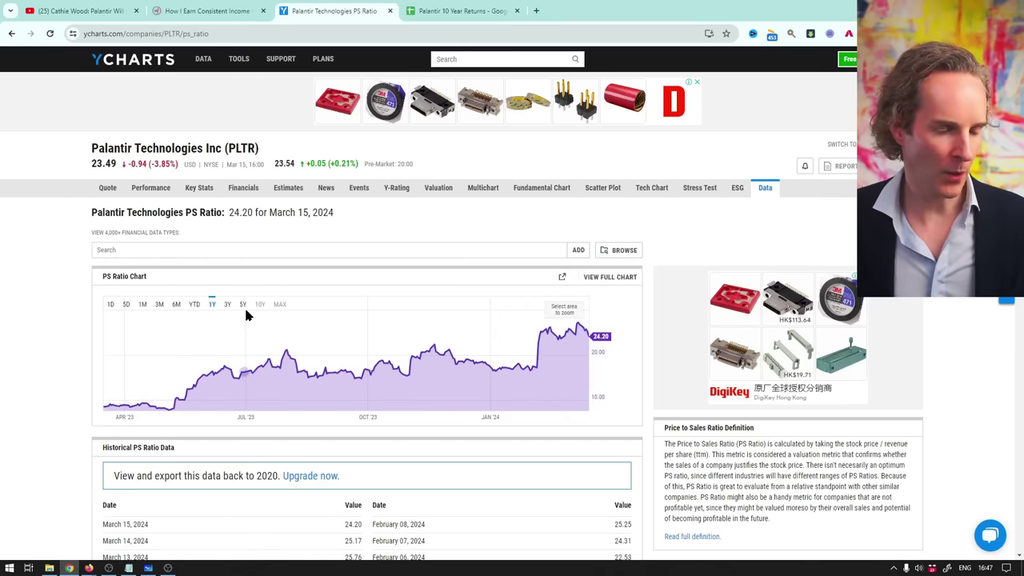
pyautogui.click(242, 304)
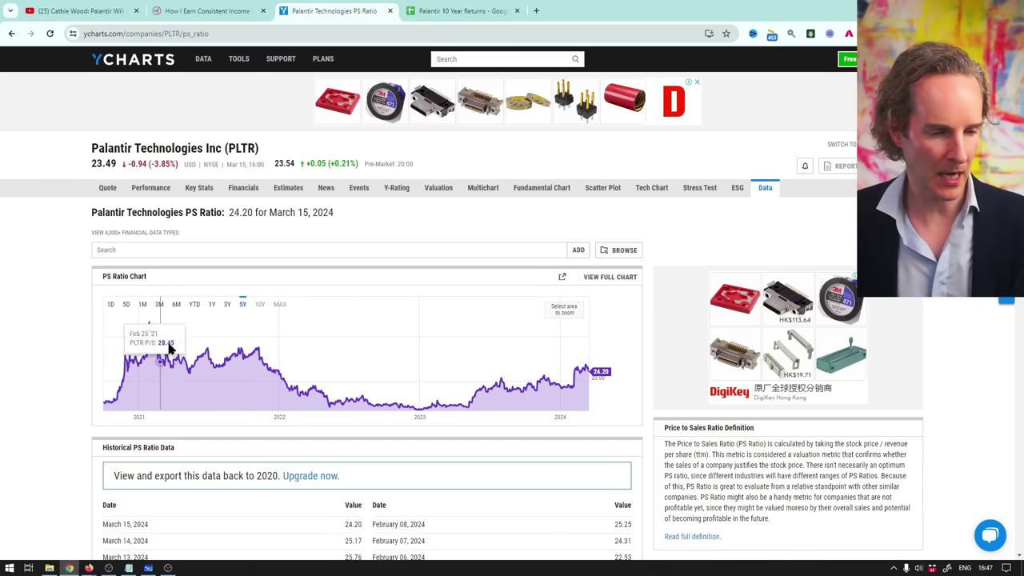
pyautogui.click(256, 353)
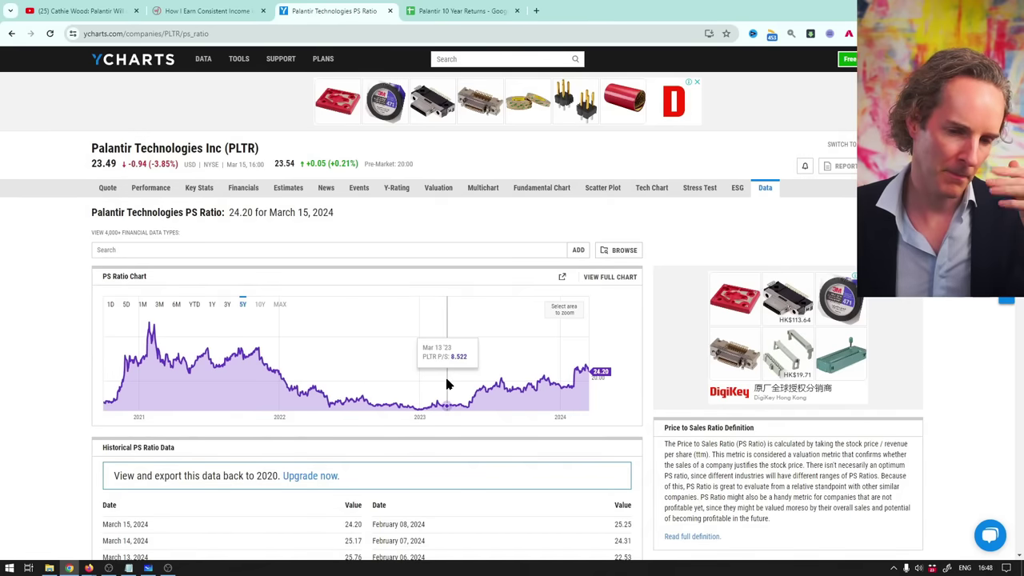
# - Return to the Palantir 10 Year Returns spreadsheet and fill the growth rate cells D8:J8 with bright green
pyautogui.click(440, 13)
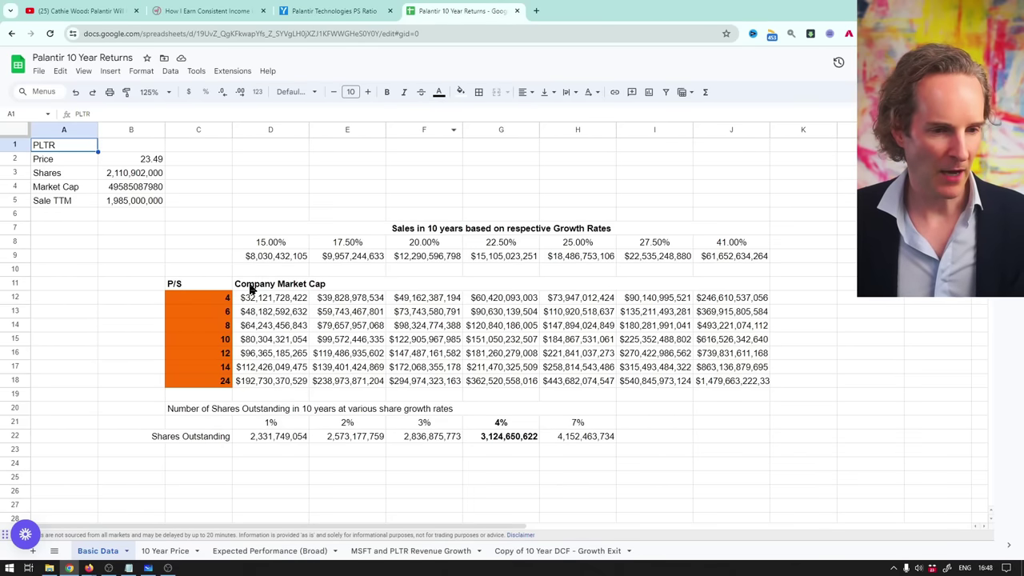
pyautogui.click(160, 92)
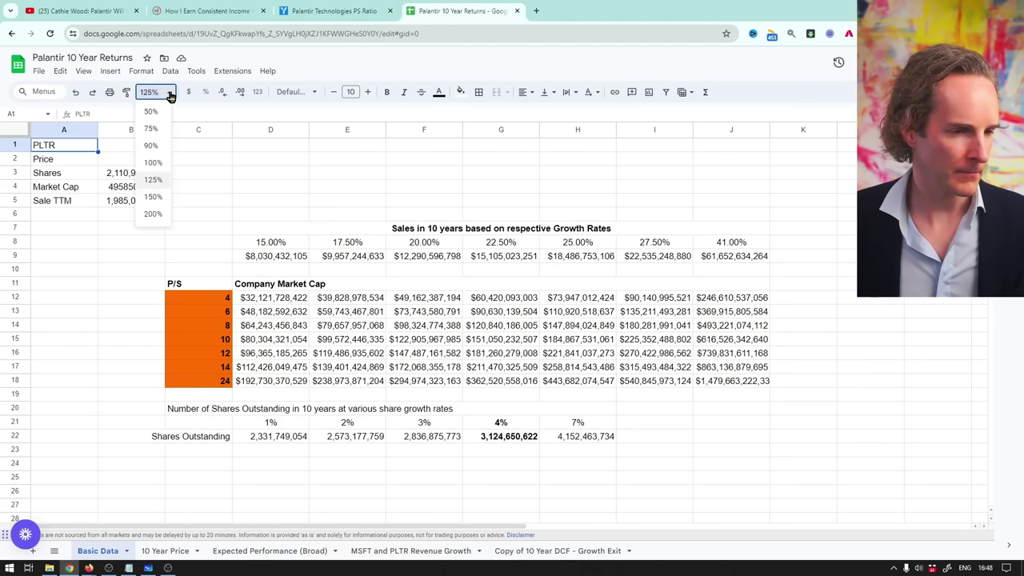
pyautogui.click(150, 177)
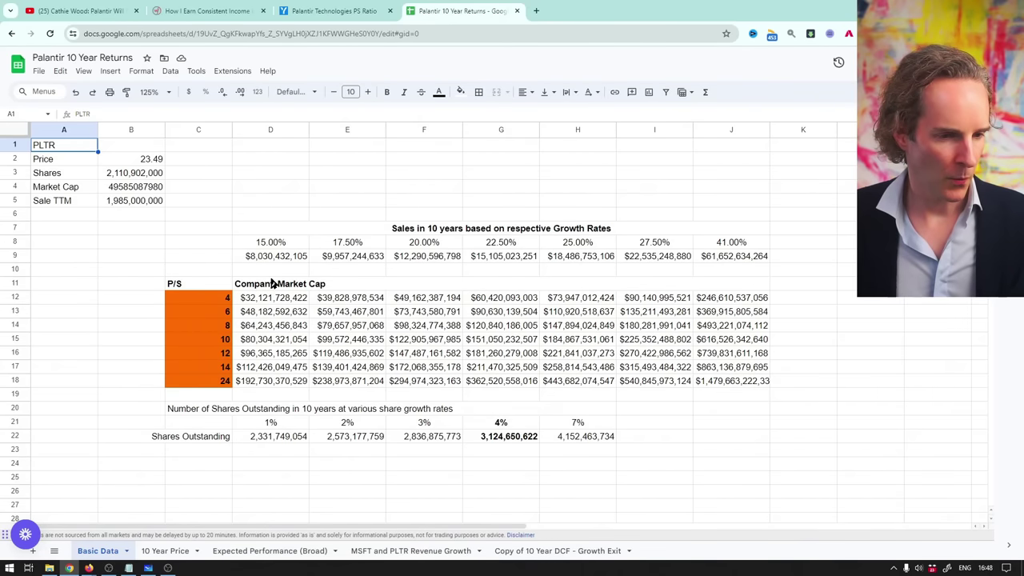
pyautogui.moveTo(275, 242); pyautogui.dragTo(728, 247)
pyautogui.click(459, 92)
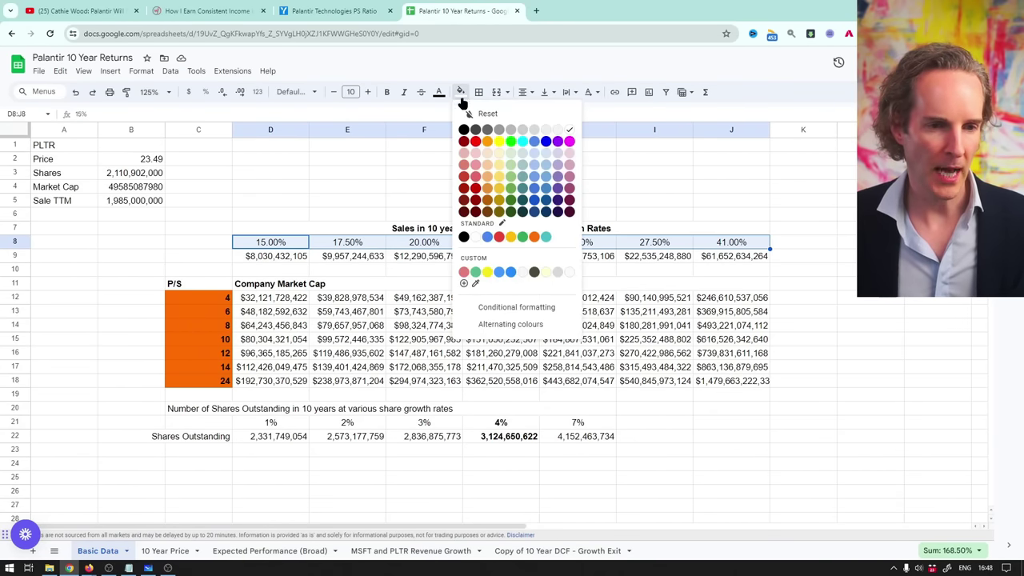
pyautogui.click(512, 146)
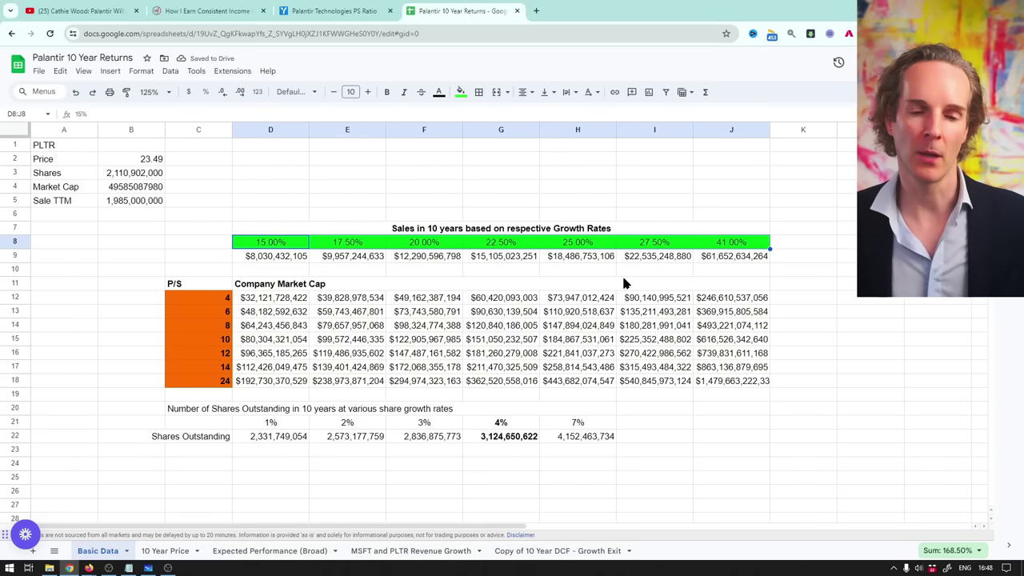
# - Examine the P/S multiples, the row for P/S 24, and the company market cap at the 41% growth rate
pyautogui.moveTo(200, 284); pyautogui.dragTo(200, 383)
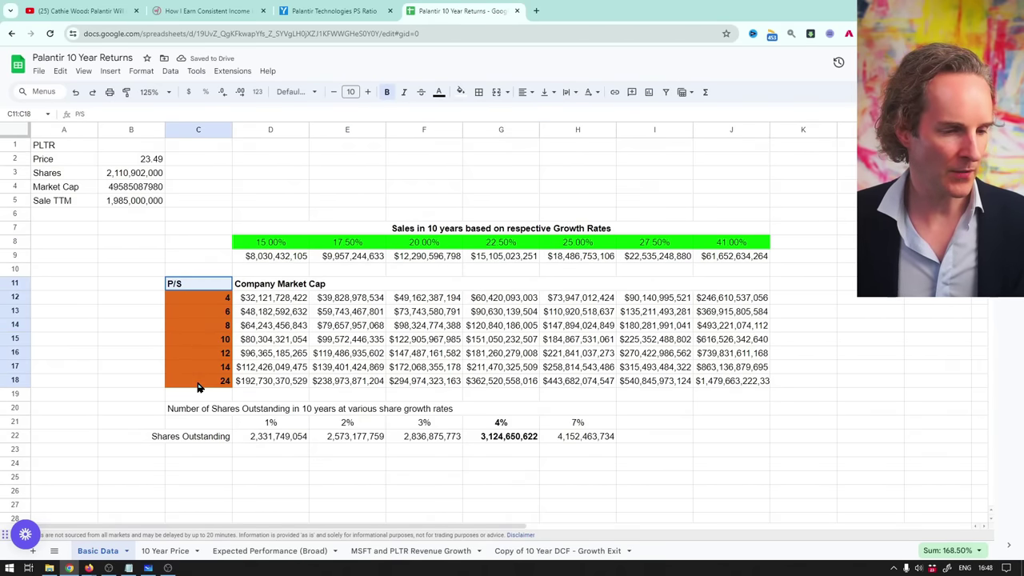
pyautogui.click(199, 384)
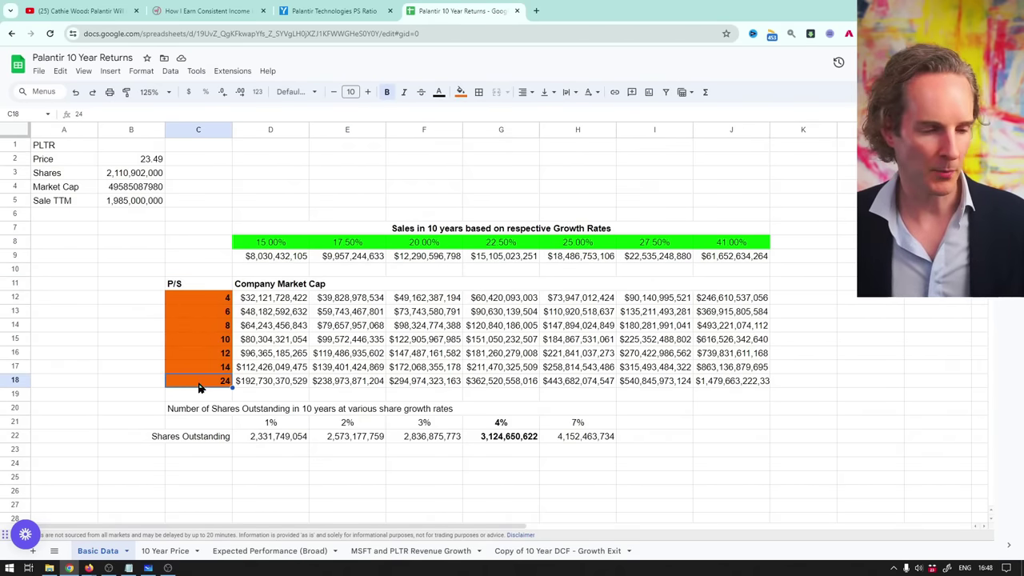
pyautogui.click(15, 381)
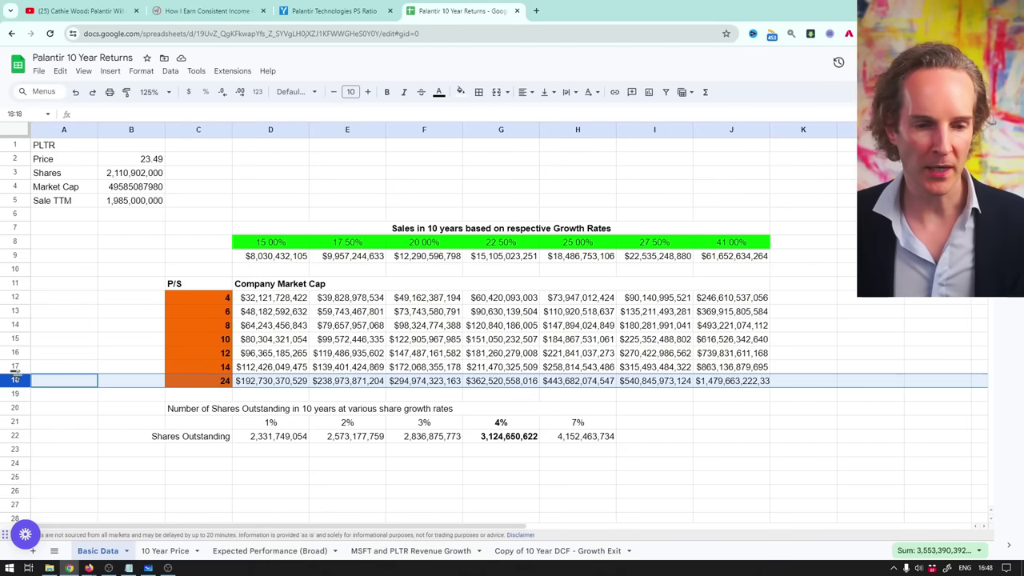
pyautogui.click(723, 249)
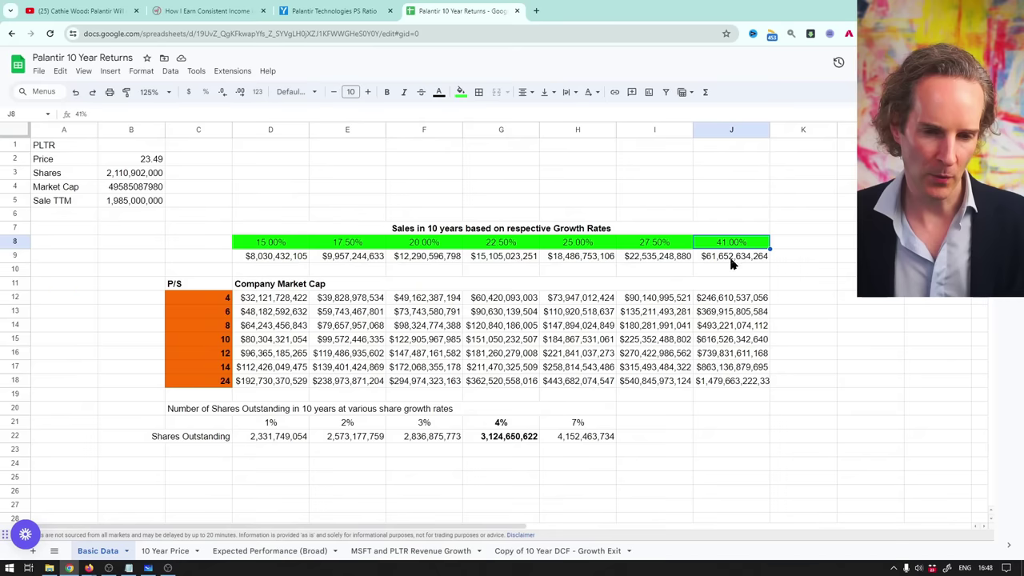
pyautogui.click(730, 384)
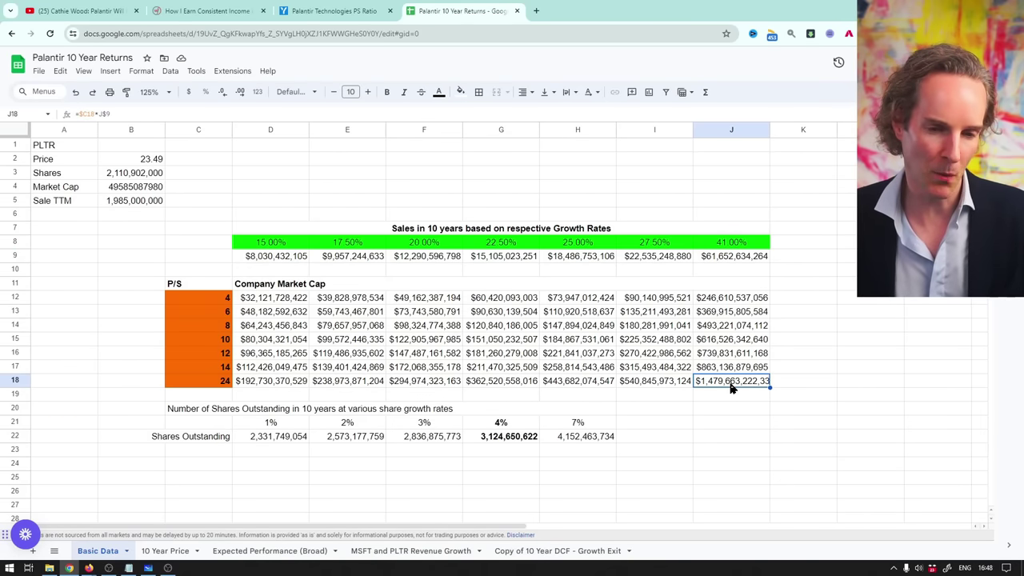
# - Set the growth rate in J8 to 35% and check the resulting company market cap at P/S 24
pyautogui.click(721, 248)
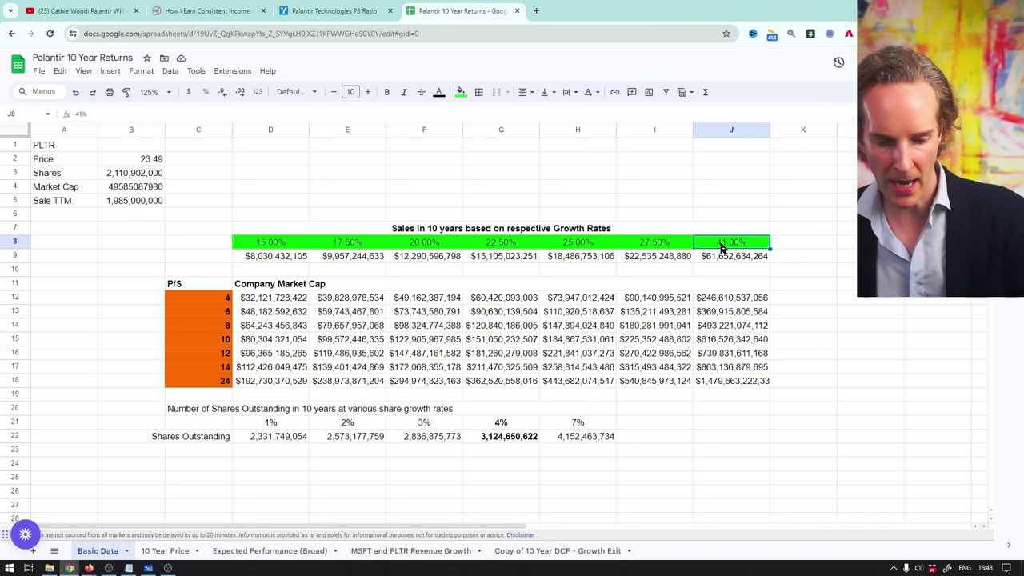
pyautogui.write('35')
pyautogui.press('Return')
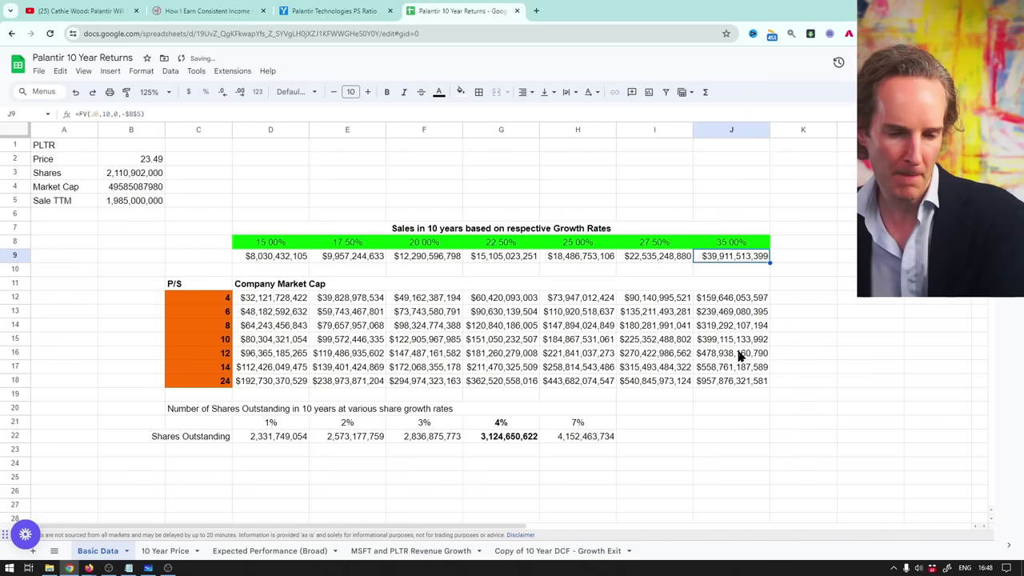
pyautogui.click(718, 386)
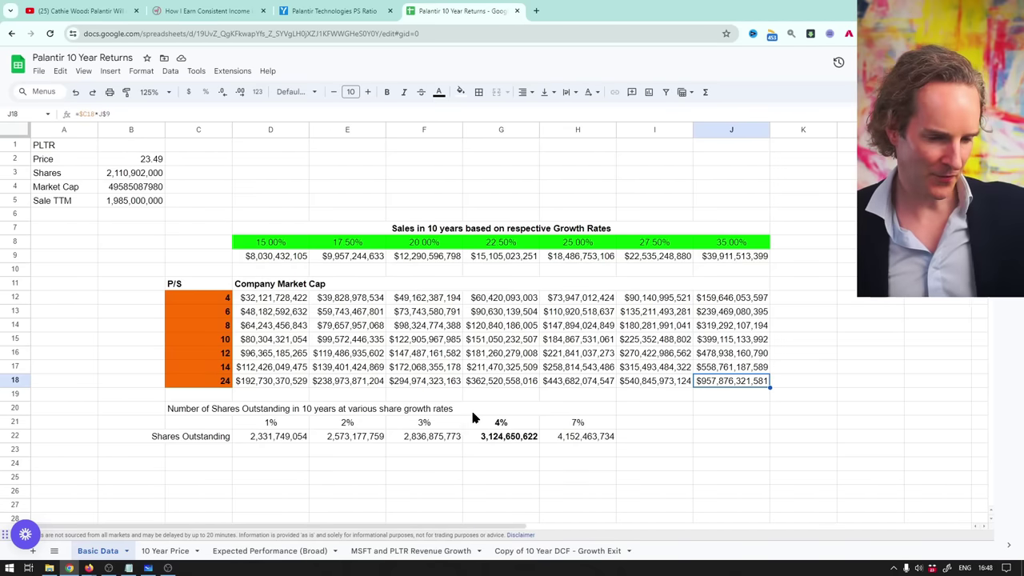
# - Open the MSFT and PLTR Revenue Growth sheet and examine Palantir's yearly revenue growth, including the first four values
pyautogui.click(397, 561)
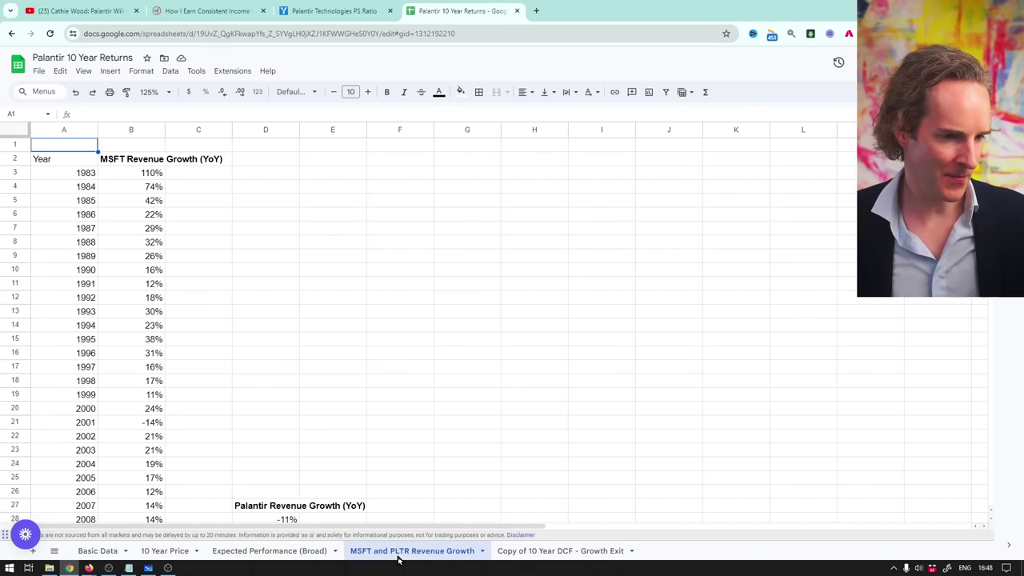
pyautogui.scroll(-8, 277, 338)
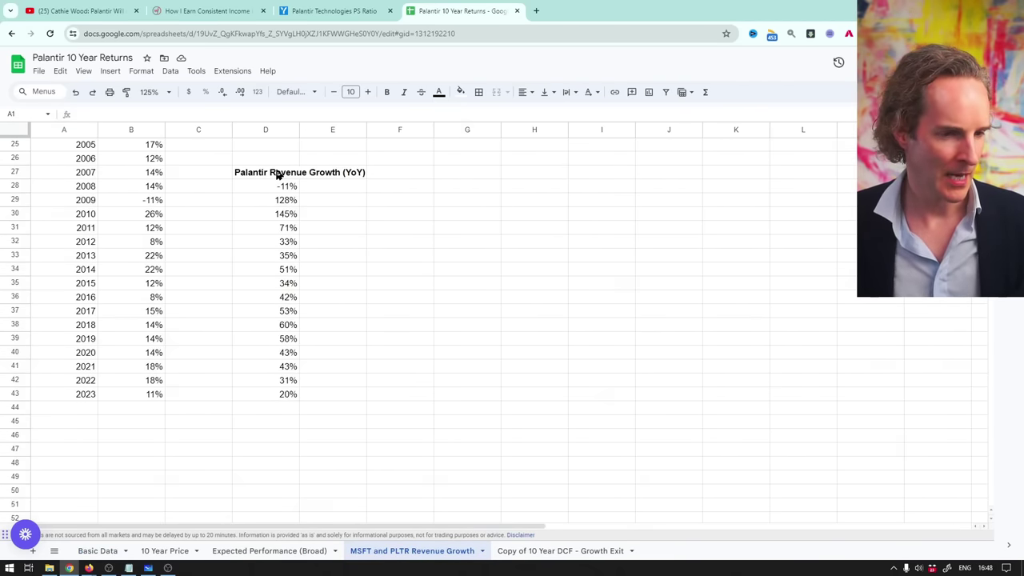
pyautogui.moveTo(278, 175); pyautogui.dragTo(279, 394)
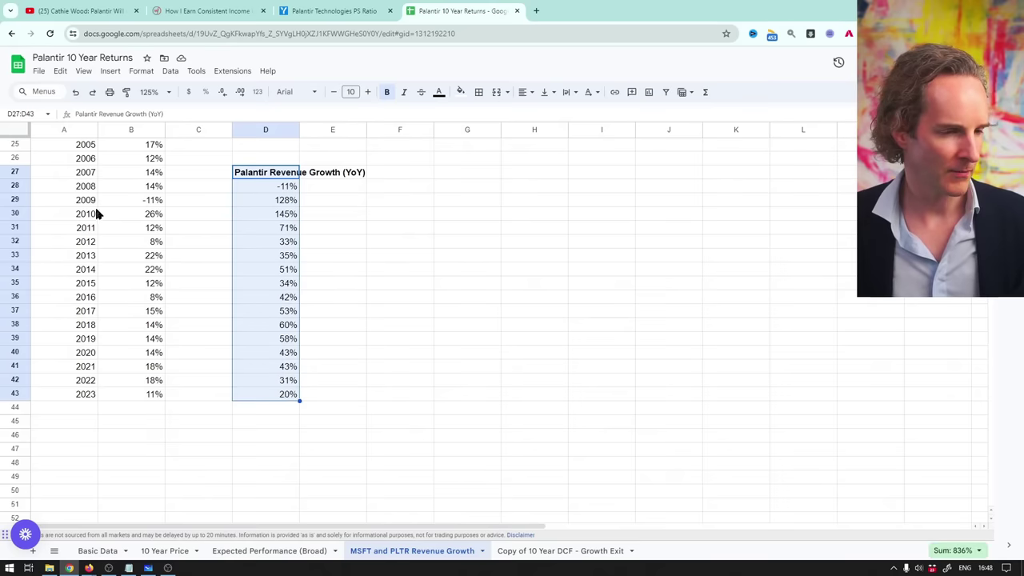
pyautogui.moveTo(85, 174); pyautogui.dragTo(86, 398)
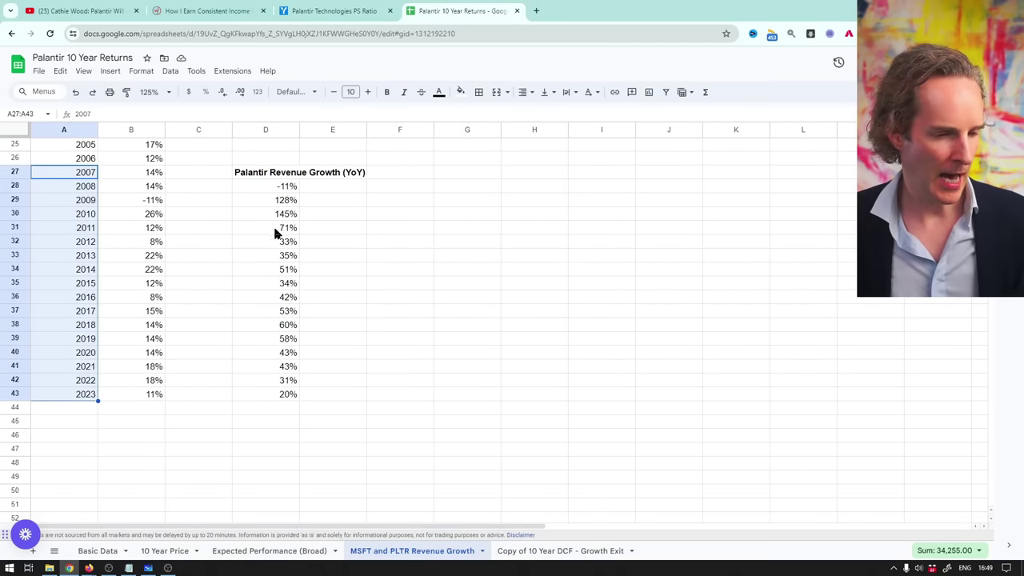
pyautogui.click(289, 187)
pyautogui.moveTo(288, 187); pyautogui.dragTo(291, 228)
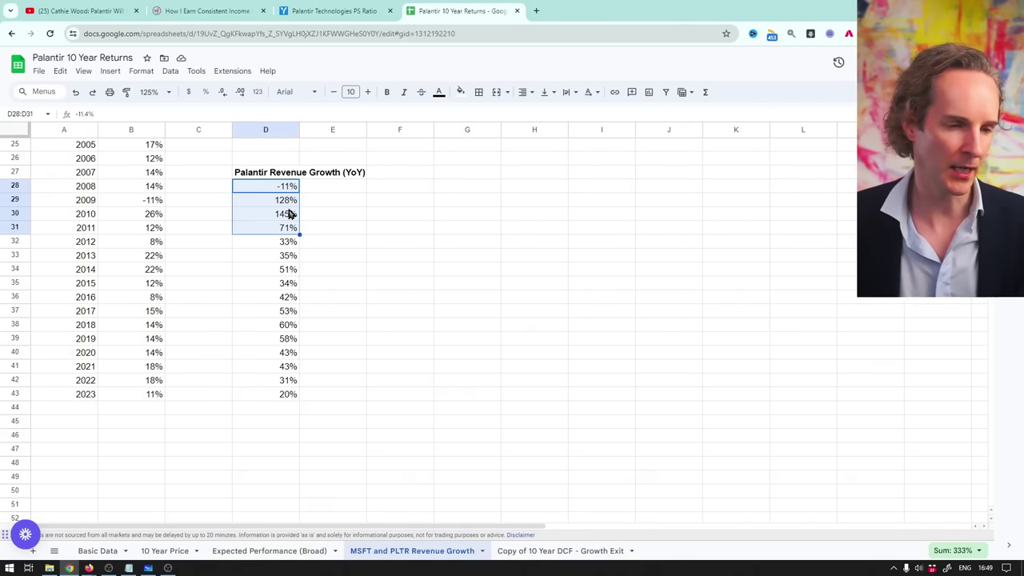
# - Select Palantir's revenue growth values in D32:D43 and display their average instead of their sum
pyautogui.click(291, 245)
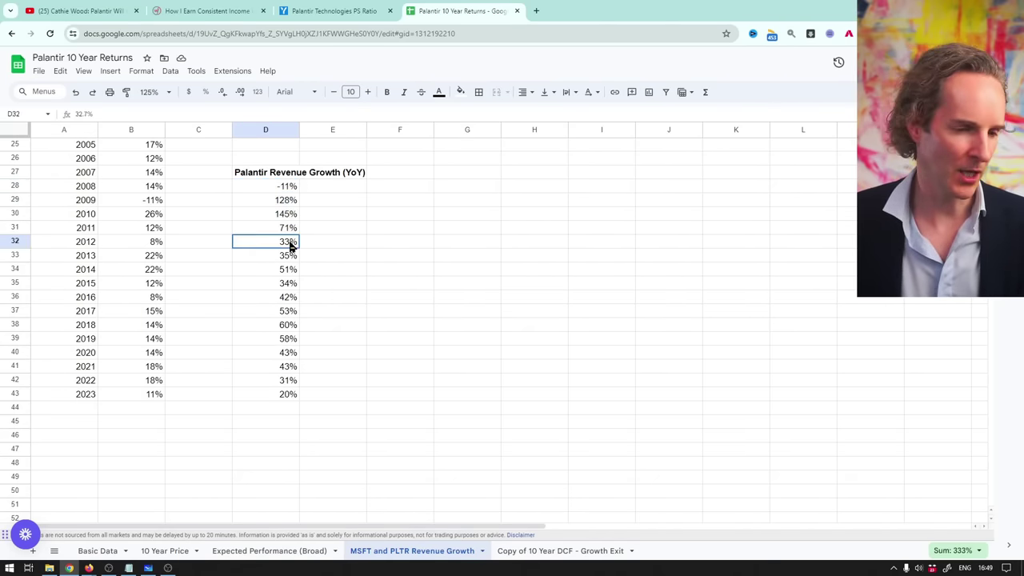
pyautogui.moveTo(291, 247); pyautogui.dragTo(284, 395)
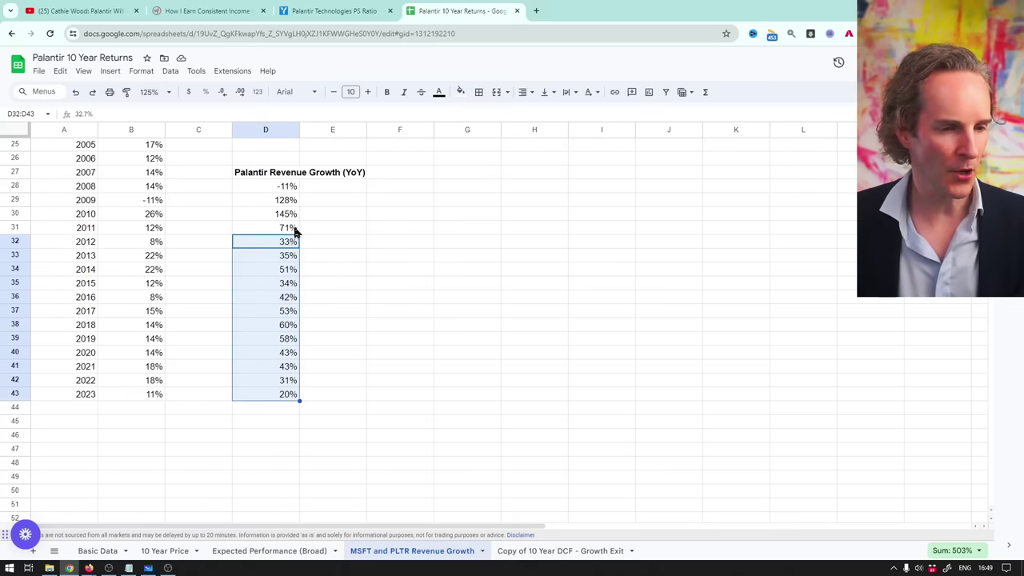
pyautogui.click(963, 550)
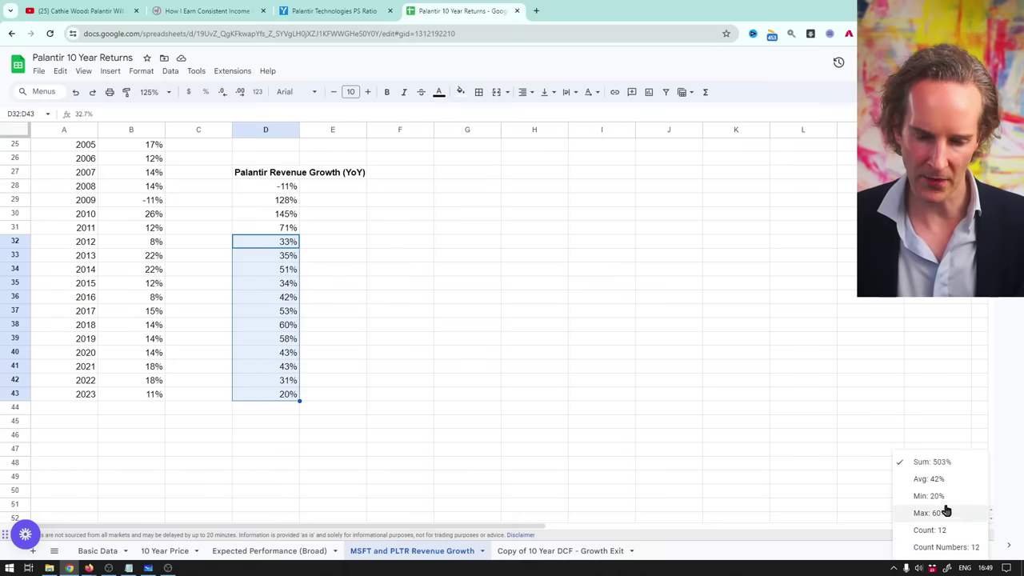
pyautogui.click(930, 479)
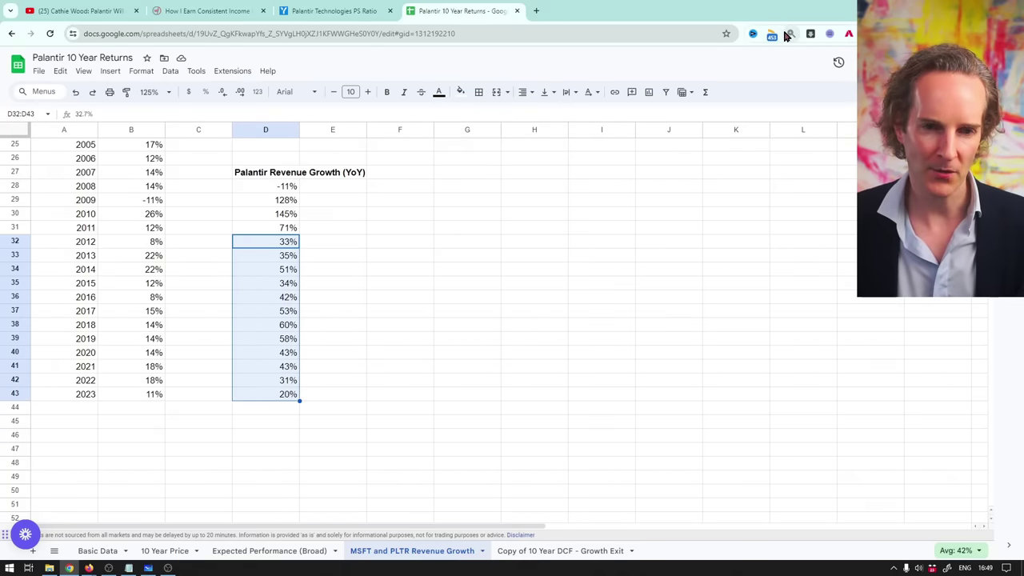
pyautogui.click(788, 35)
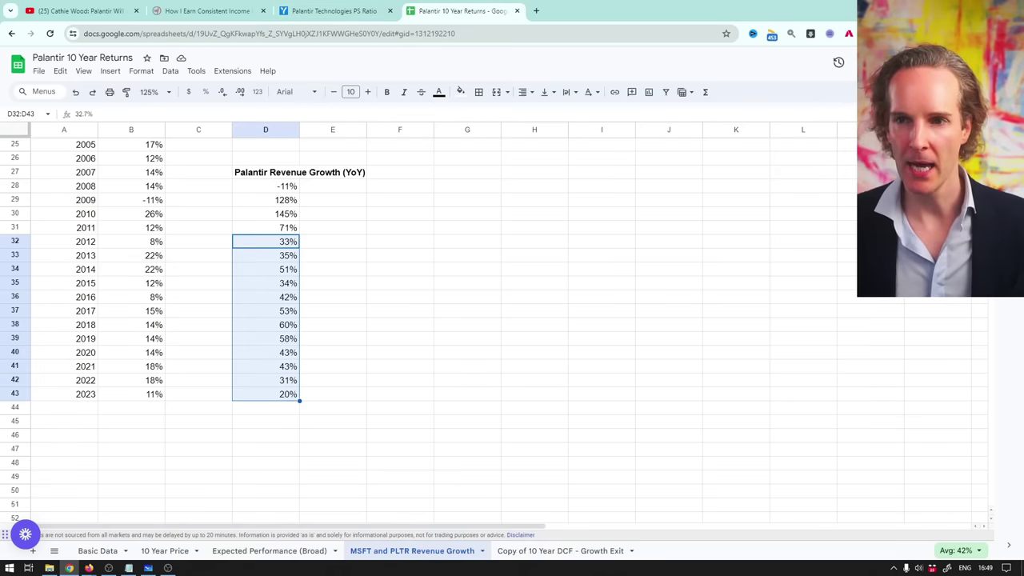
# - Switch back to YCharts and try to load Microsoft's PS ratio page by replacing PLTR with msft in the address
pyautogui.click(328, 11)
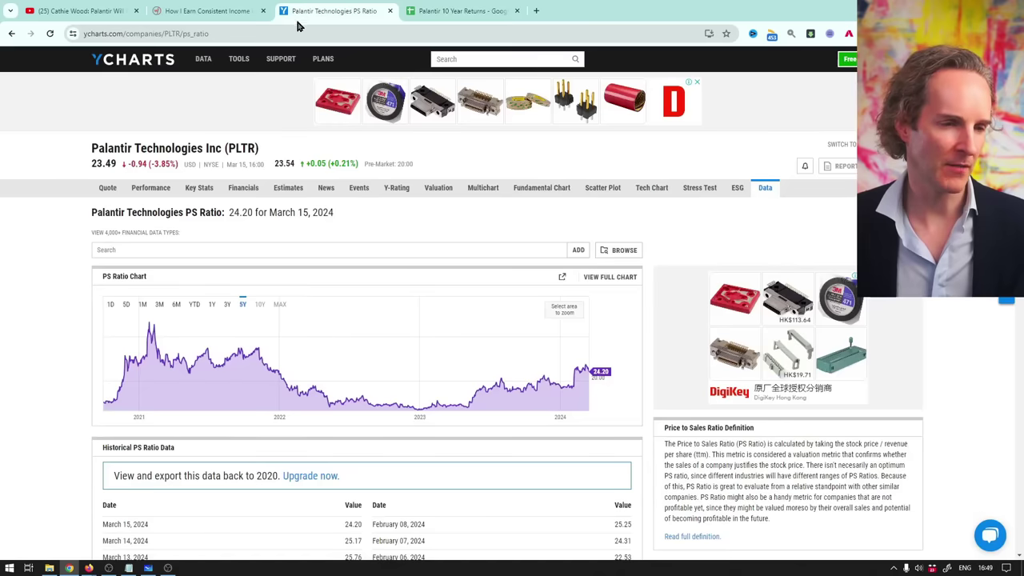
pyautogui.doubleClick(178, 33)
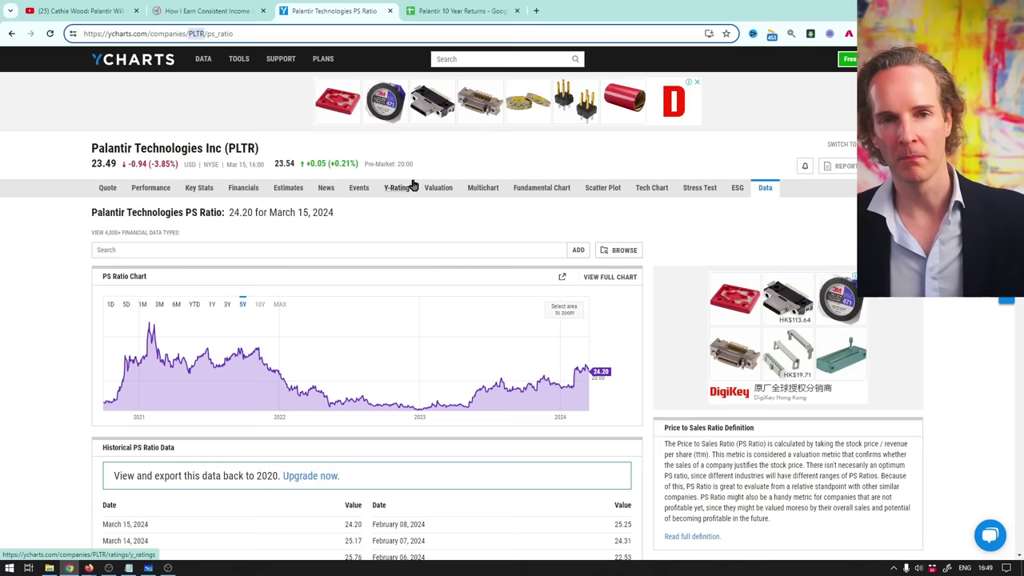
pyautogui.write('msf')
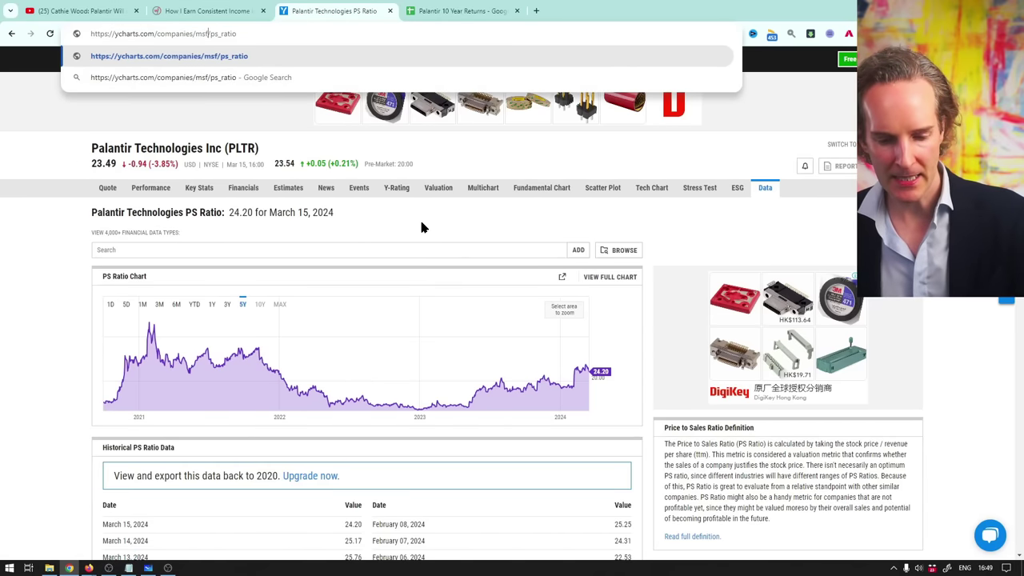
pyautogui.write('t')
pyautogui.press('Return')
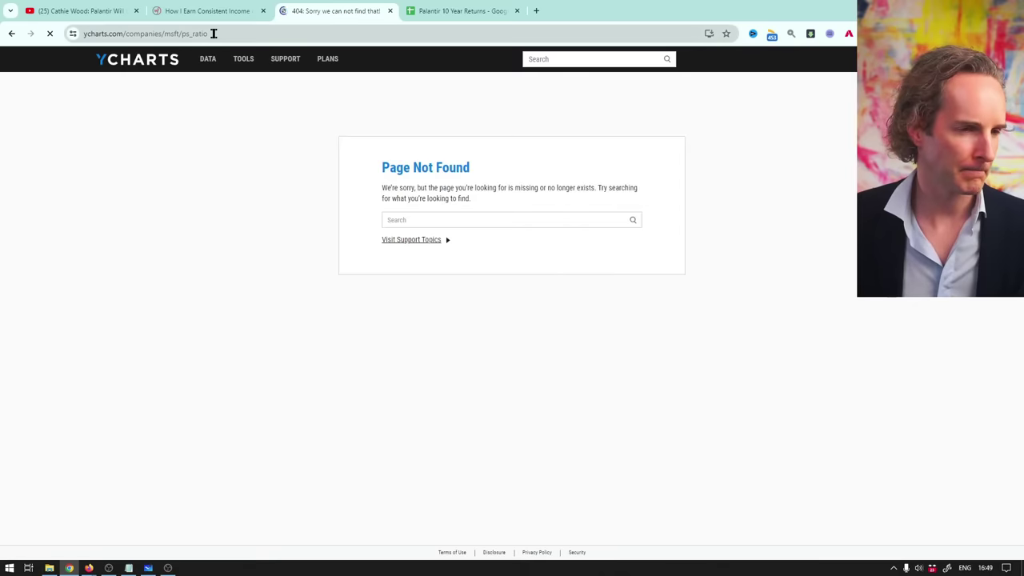
# - Search Google for Microsoft's PS ratio and open the YCharts result for MSFT
pyautogui.click(214, 33)
pyautogui.write('msft ps ratiop')
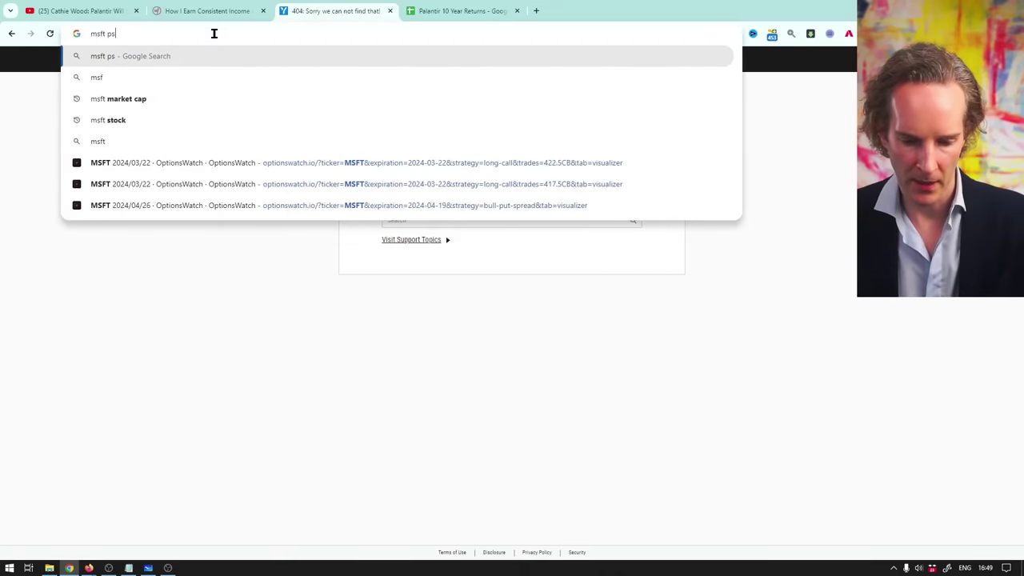
pyautogui.press('Return')
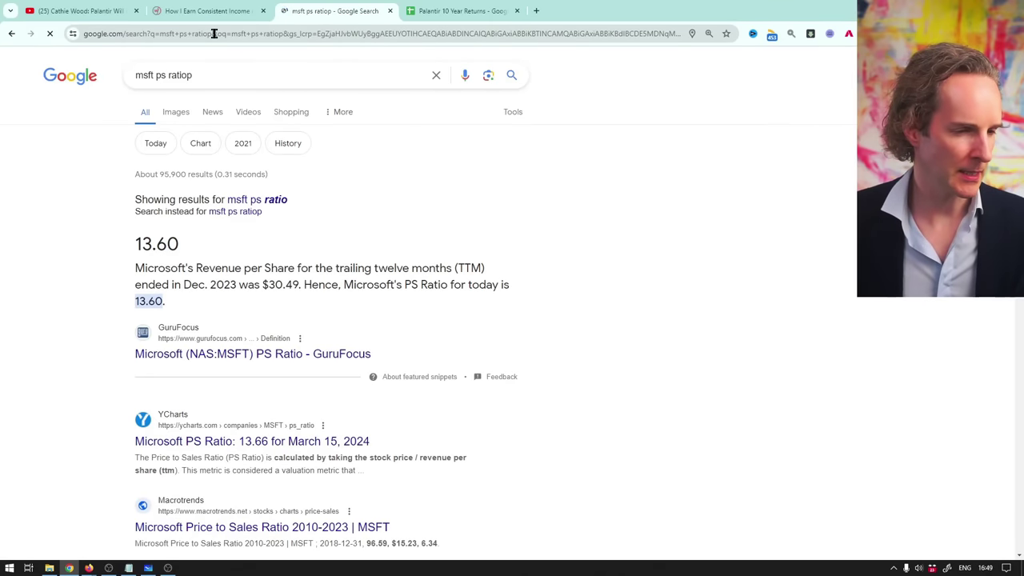
pyautogui.scroll(-3, 222, 344)
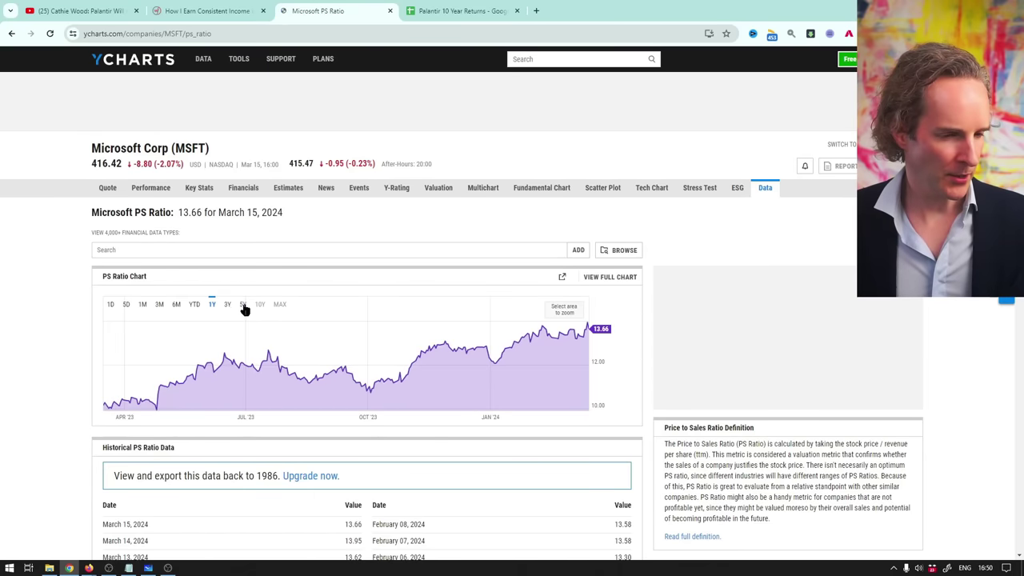
# - Show Microsoft's PS ratio over five years, and examine the P/S 14 row in the spreadsheet's Basic Data sheet
pyautogui.click(243, 304)
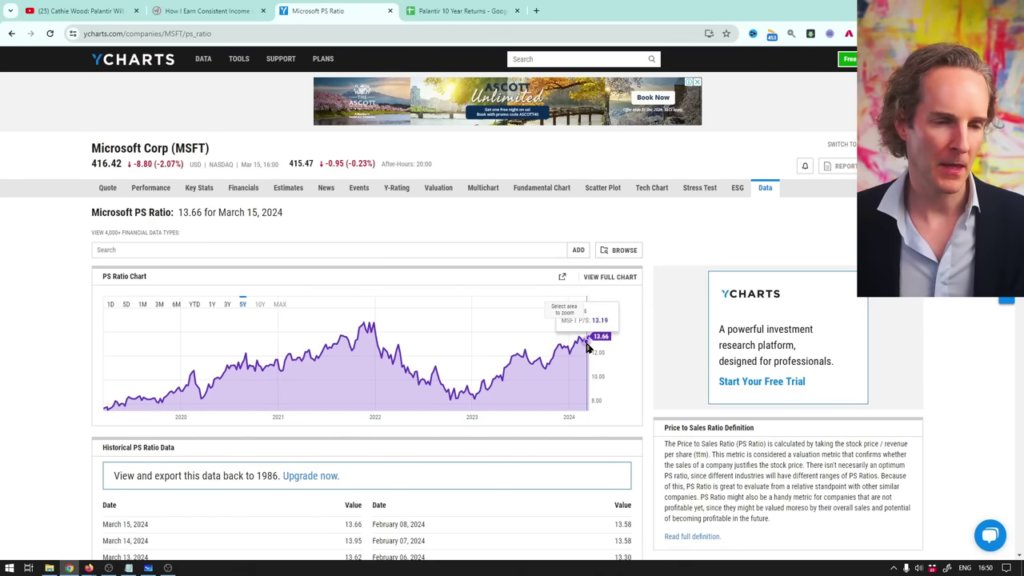
pyautogui.click(448, 10)
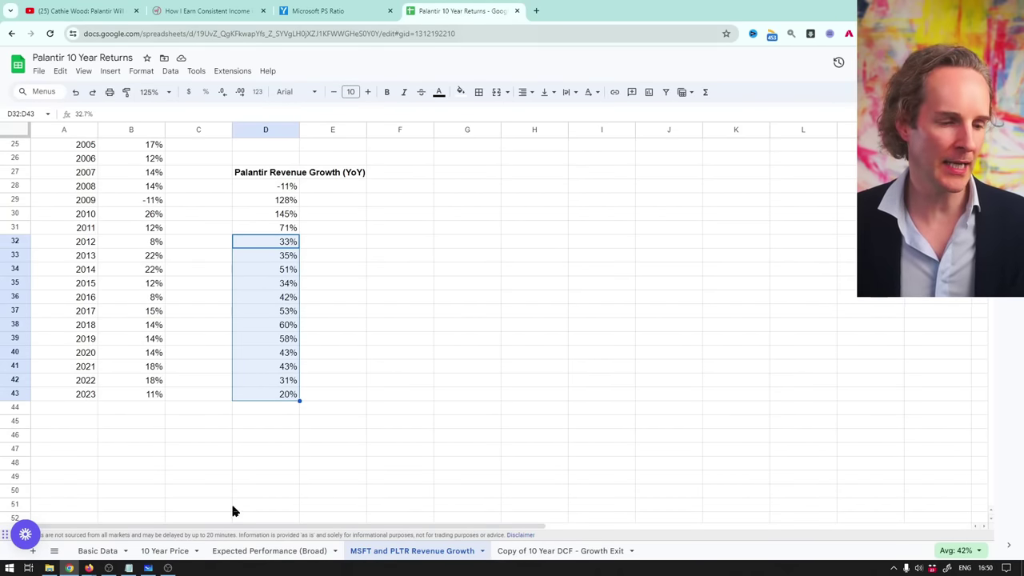
pyautogui.click(101, 552)
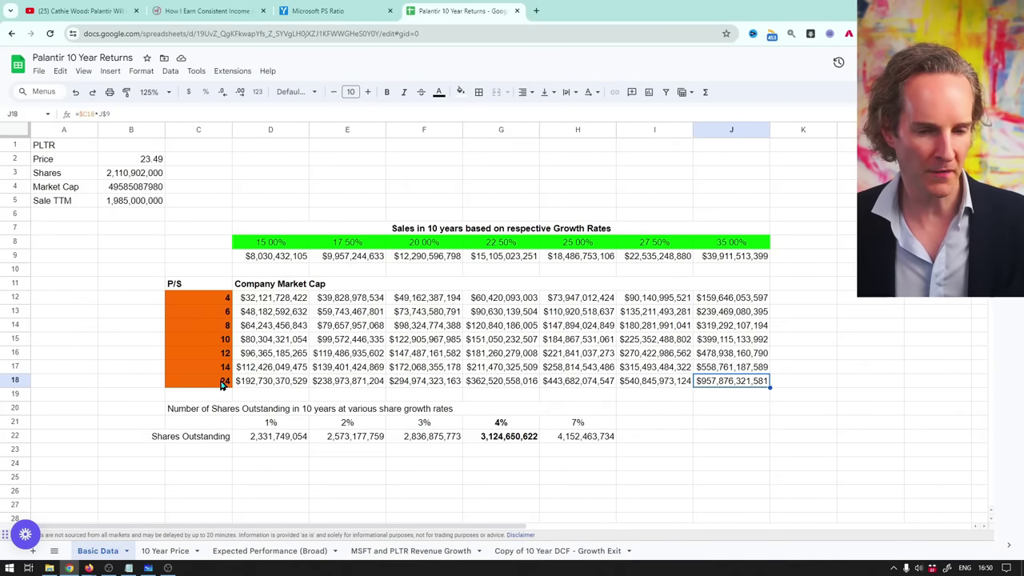
pyautogui.click(11, 365)
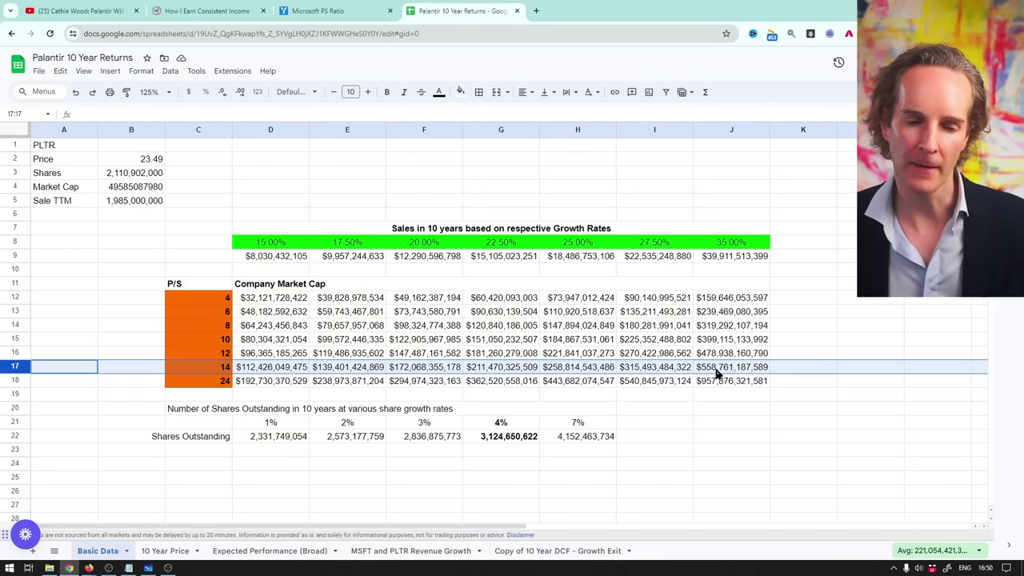
# - Try growth rates of 50% and 41% in cell J8, the last column of the sales projection
pyautogui.click(724, 244)
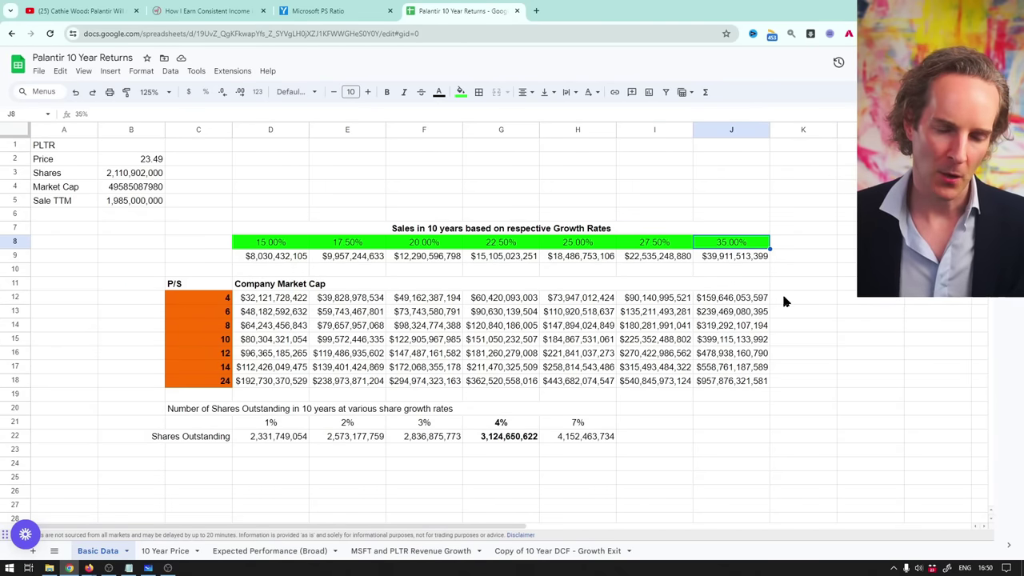
pyautogui.write('50')
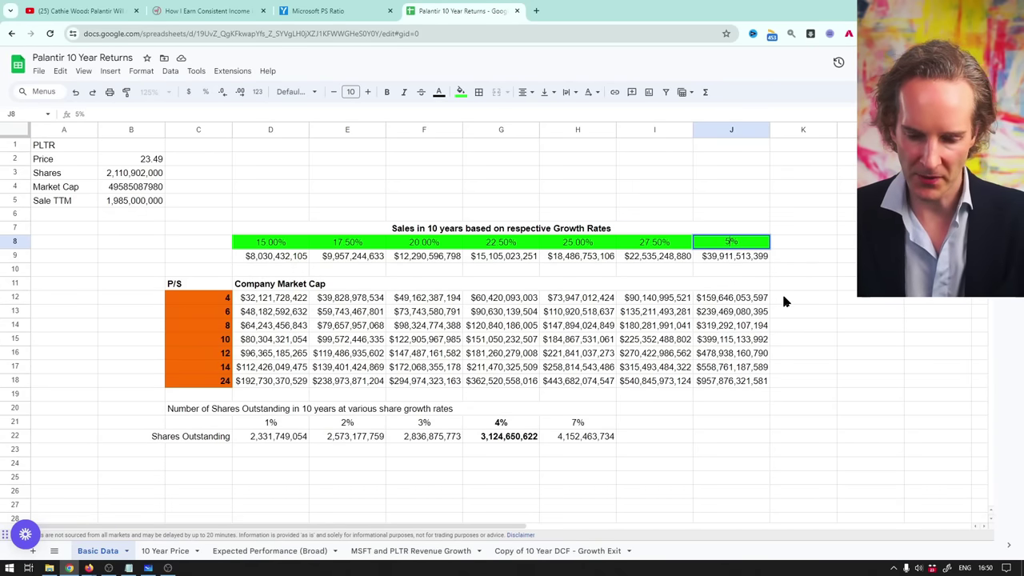
pyautogui.press('Return')
pyautogui.press('Up')
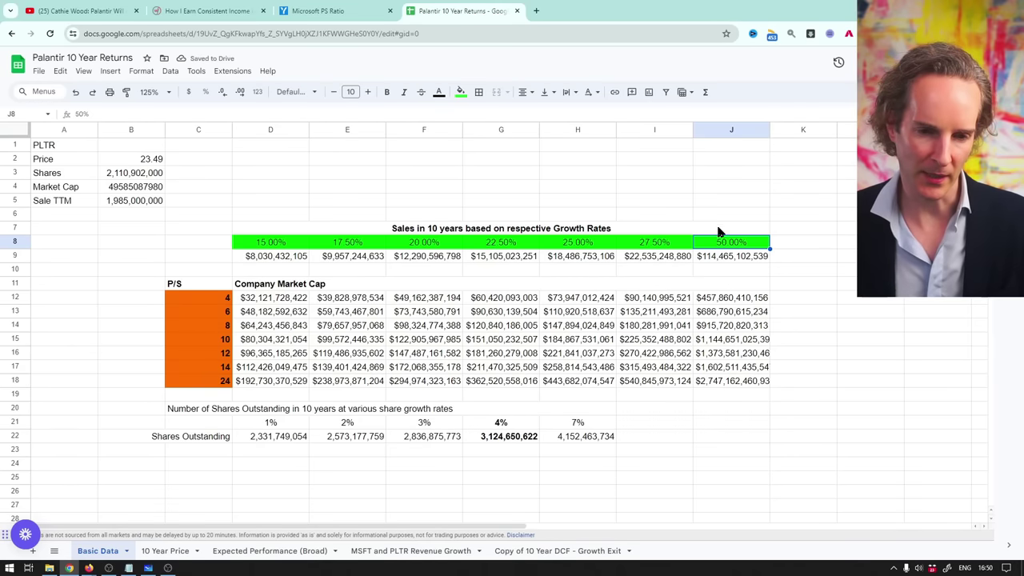
pyautogui.write('41')
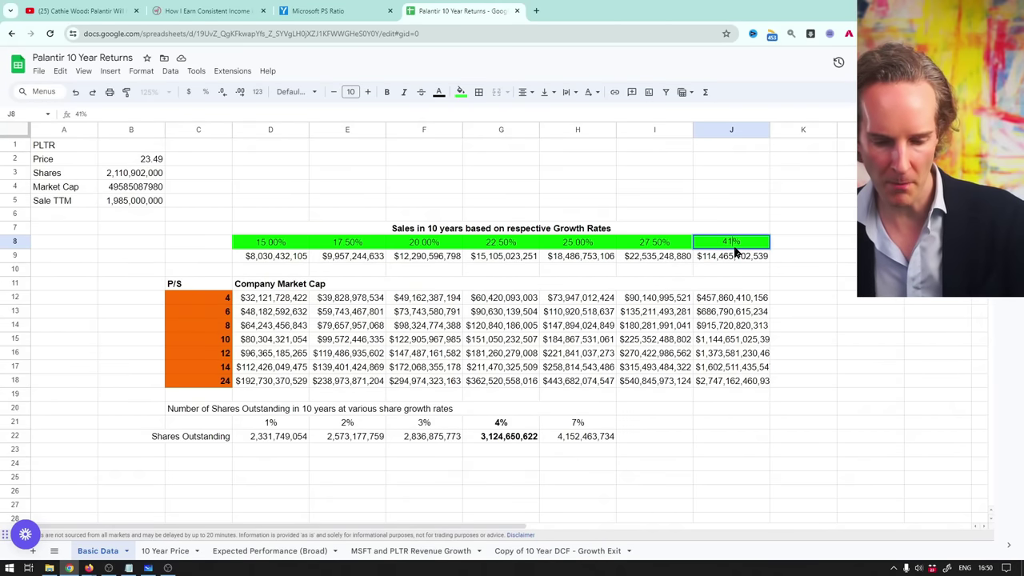
pyautogui.press('Return')
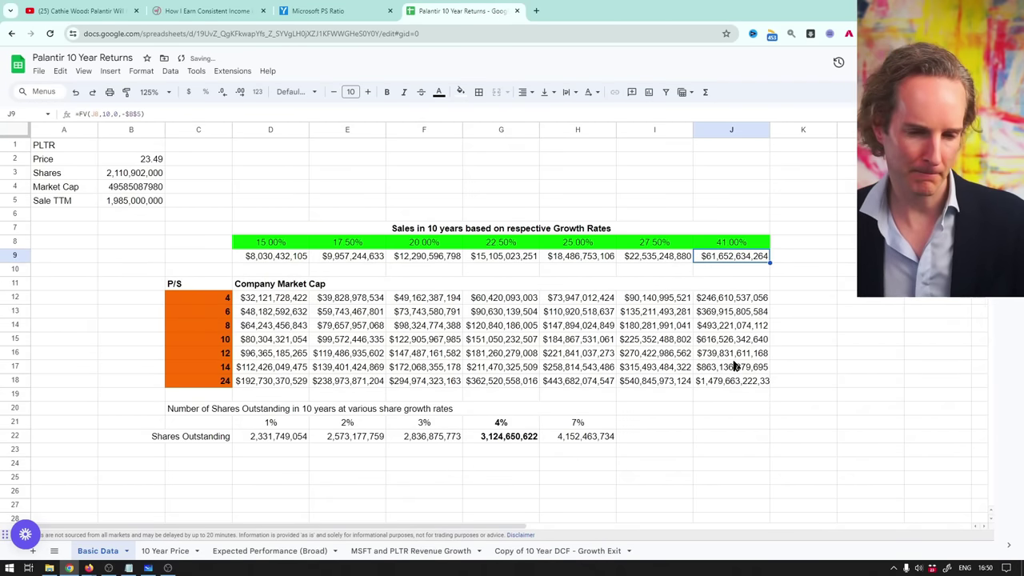
# - Try a 42% growth rate in J8 and check the market cap at a P/S of 14 in J17
pyautogui.click(724, 243)
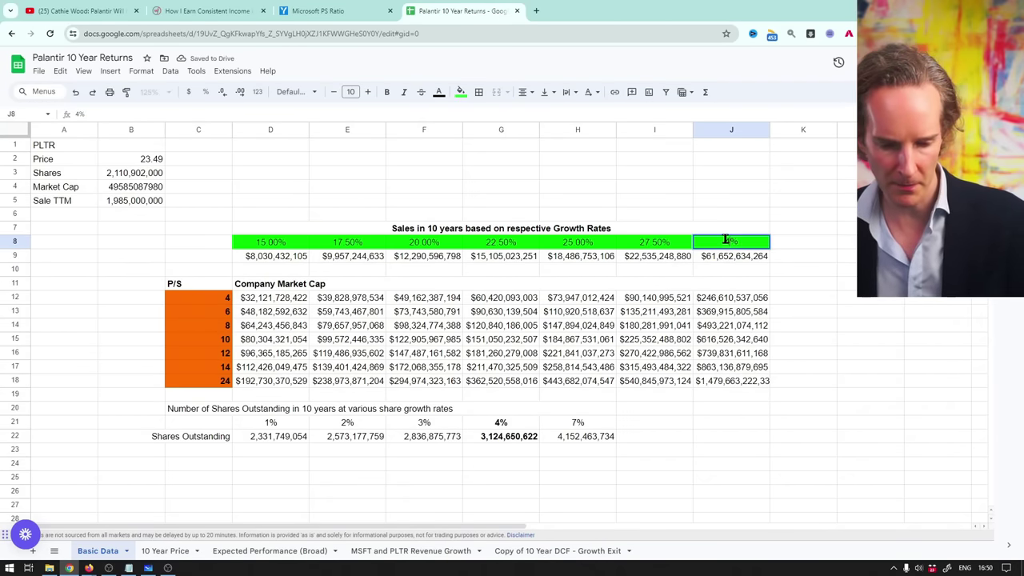
pyautogui.write('42%')
pyautogui.press('Return')
pyautogui.click(738, 372)
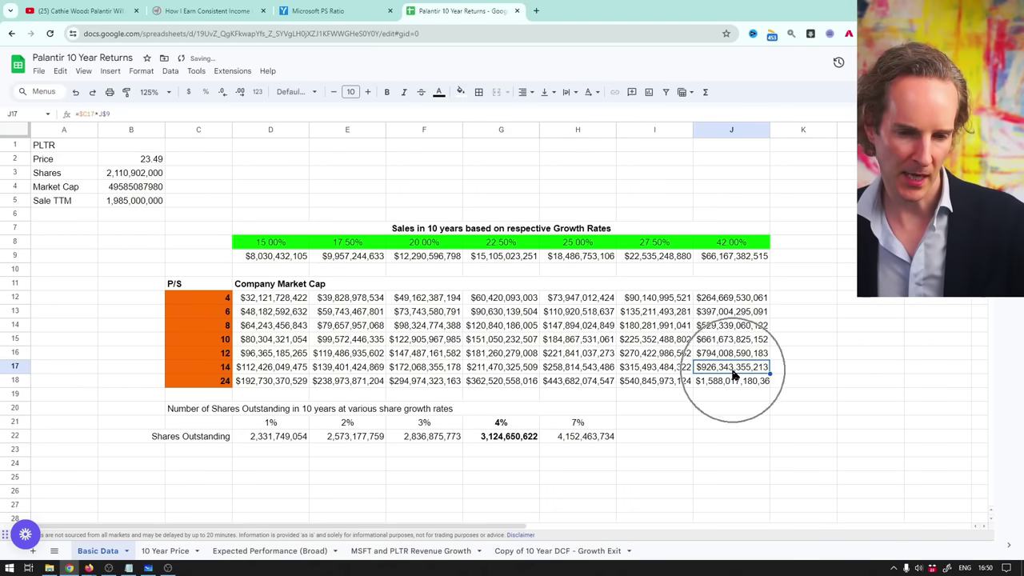
# - Set the growth rate in J8 to 43% and select the resulting market cap at a P/S of 14 in J17
pyautogui.click(724, 240)
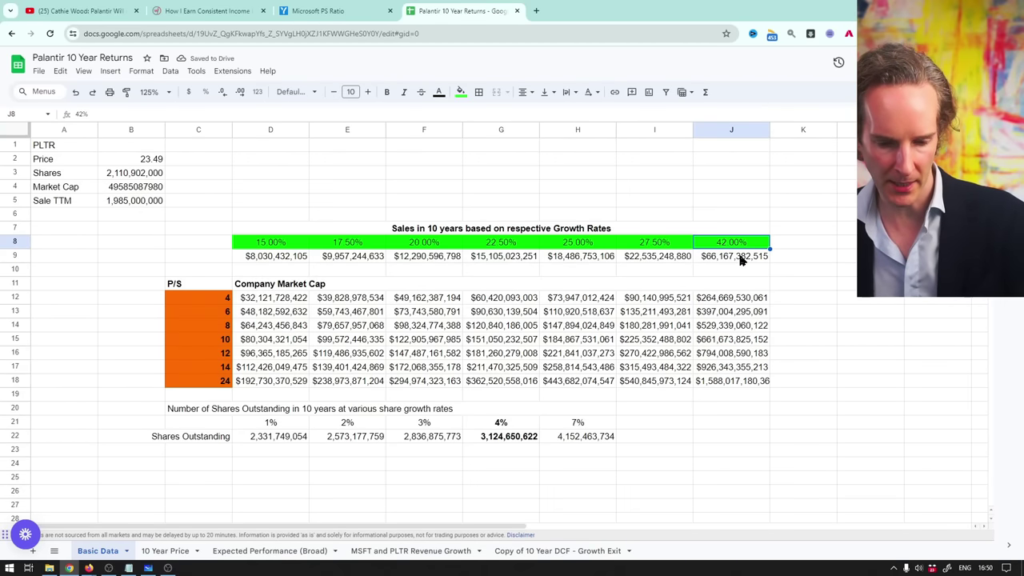
pyautogui.press('Return')
pyautogui.click(744, 369)
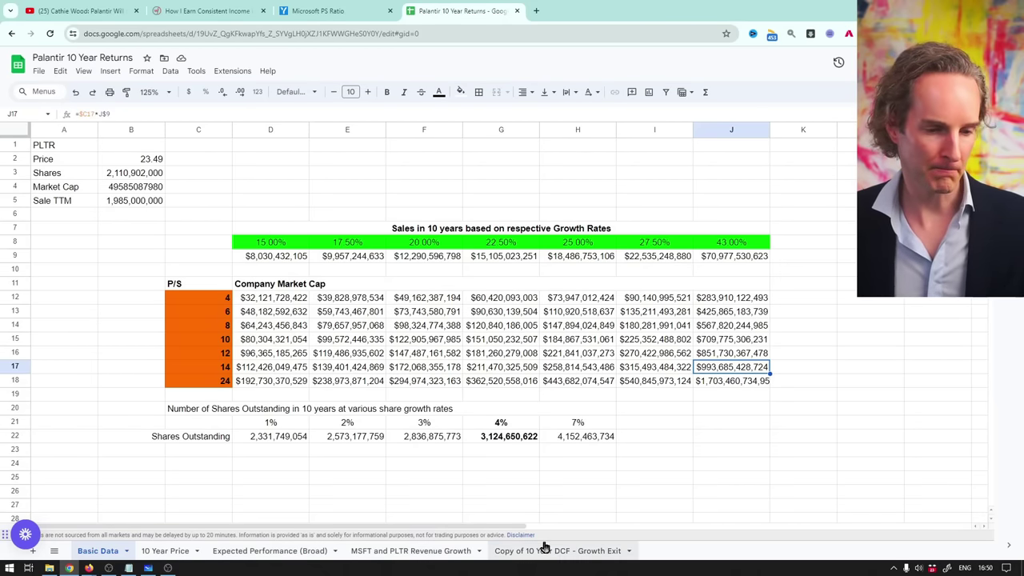
# - Return to the MSFT and PLTR Revenue Growth sheet and magnify Palantir's earliest yearly growth values
pyautogui.click(439, 551)
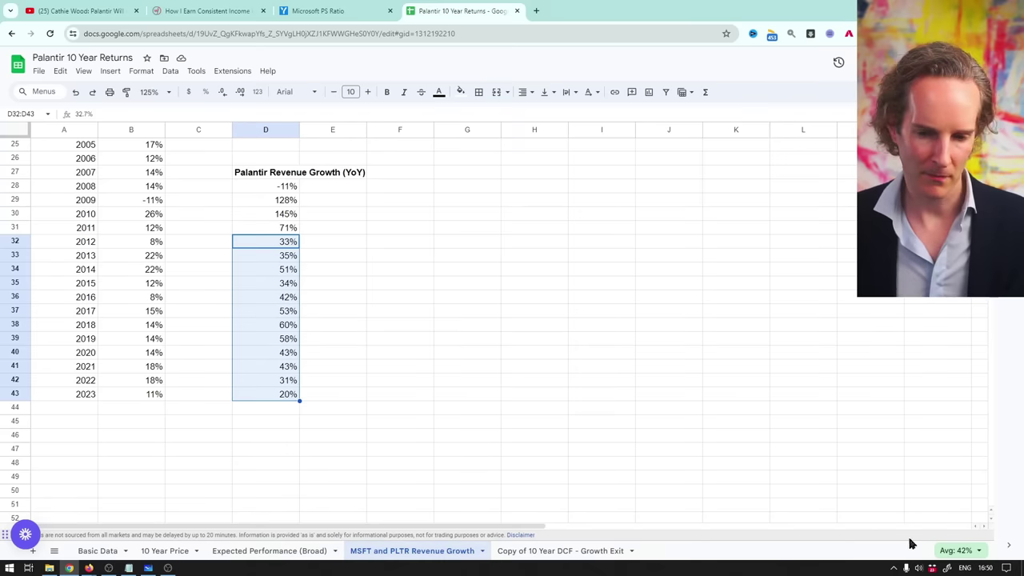
pyautogui.click(789, 36)
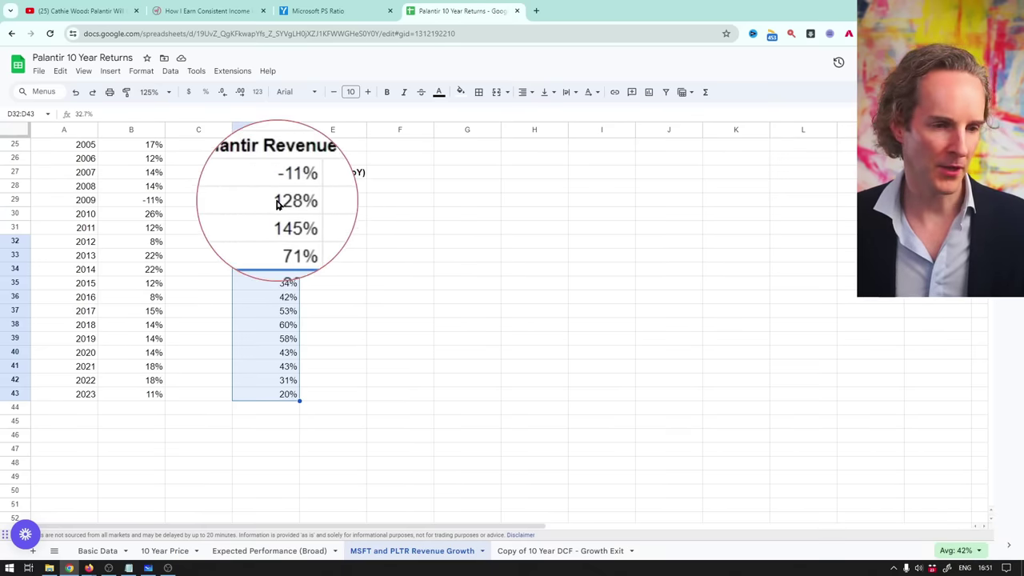
pyautogui.press('Escape')
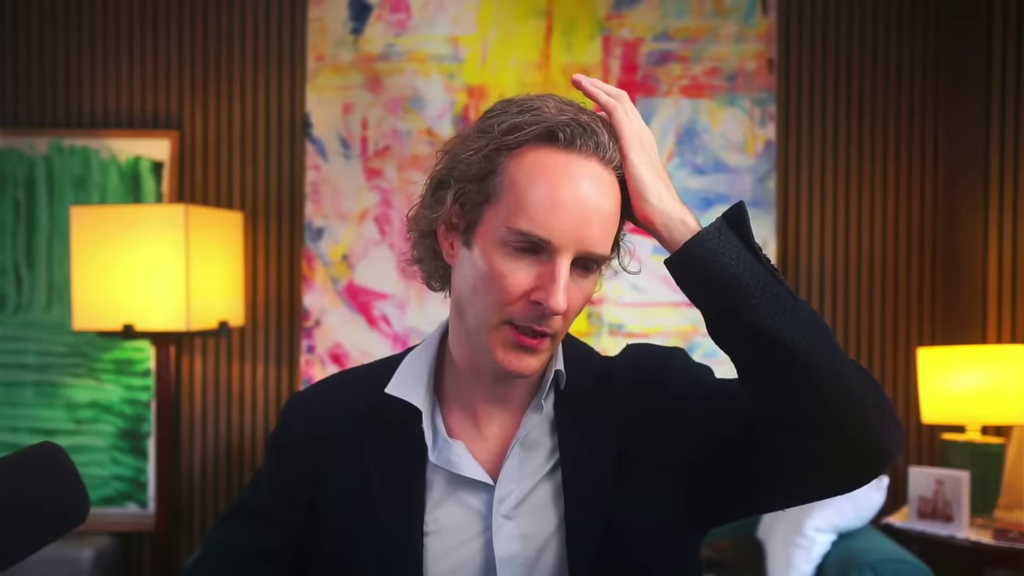